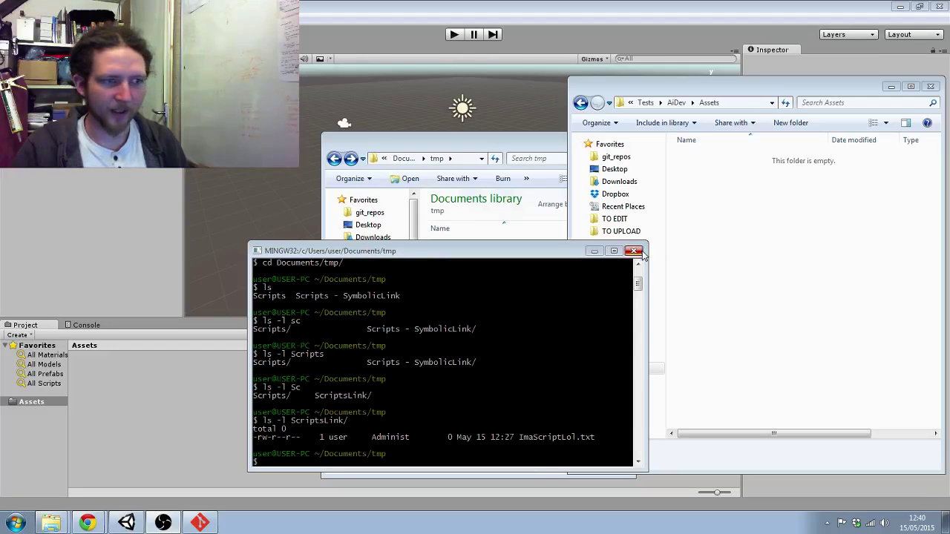
- Close the Git Bash terminal and bring the empty AiDev Assets Explorer window forward
click(640, 253)
click(739, 271)
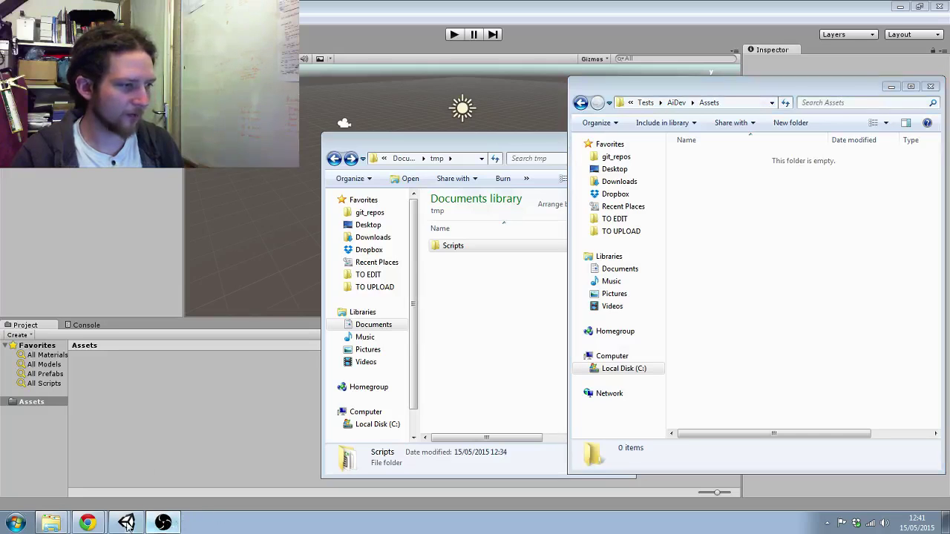
- Read the Link Shell Extension page in Chrome from the top, then return to the tmp window
click(87, 518)
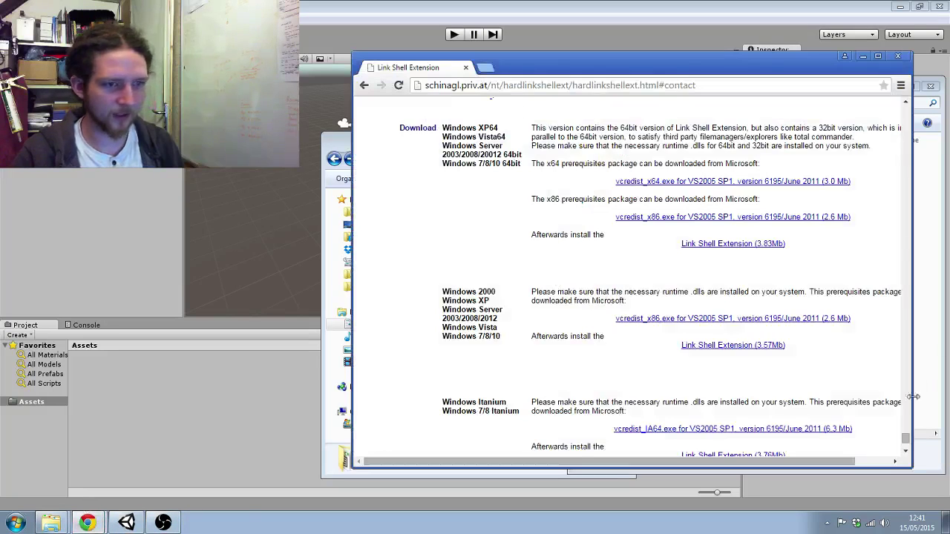
drag(905, 438, 906, 110)
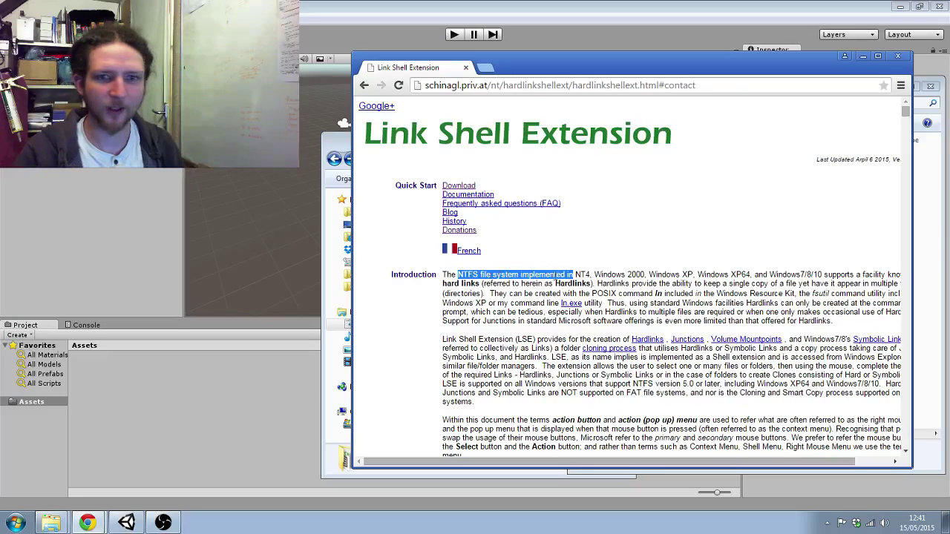
click(607, 260)
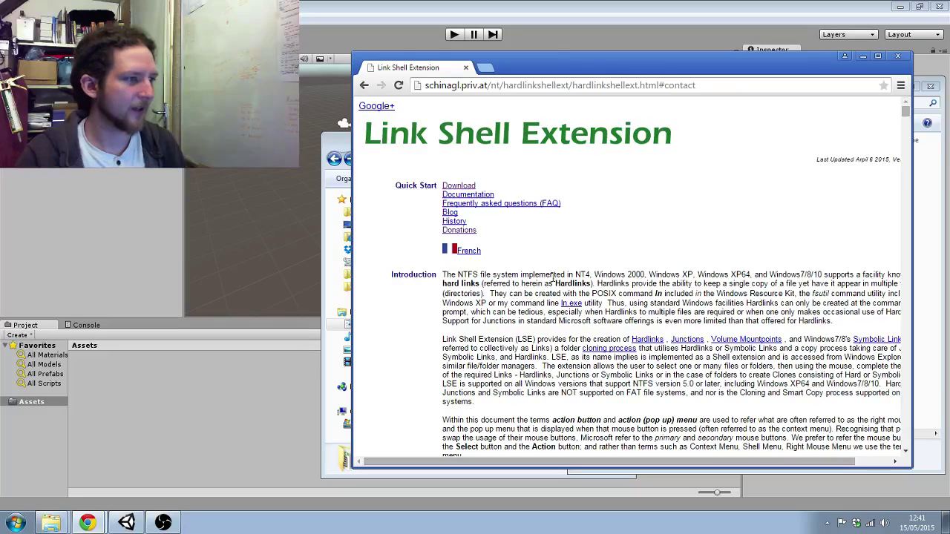
click(330, 147)
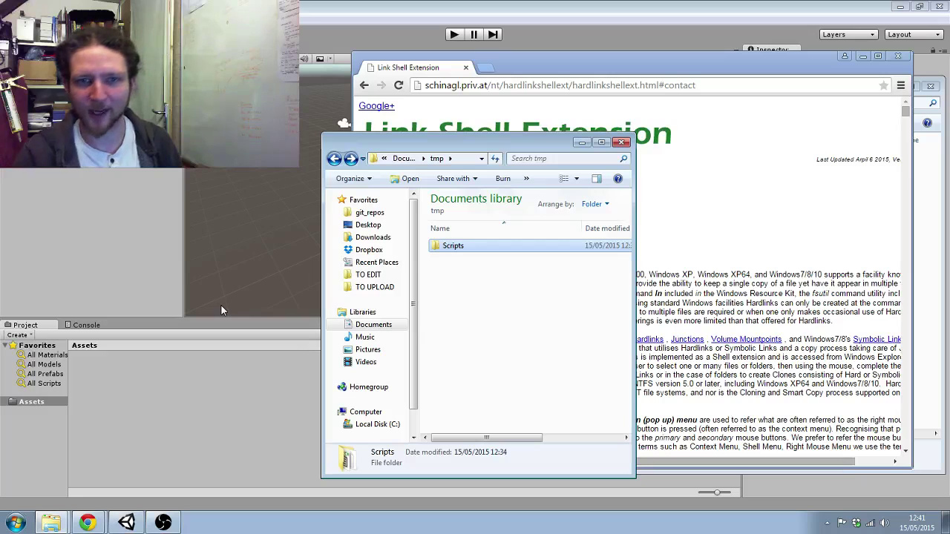
- Open tmp's Scripts folder, check ImaScriptLol.txt, NewBehaviourScript.cs and Test.prefab, then return to tmp
click(486, 296)
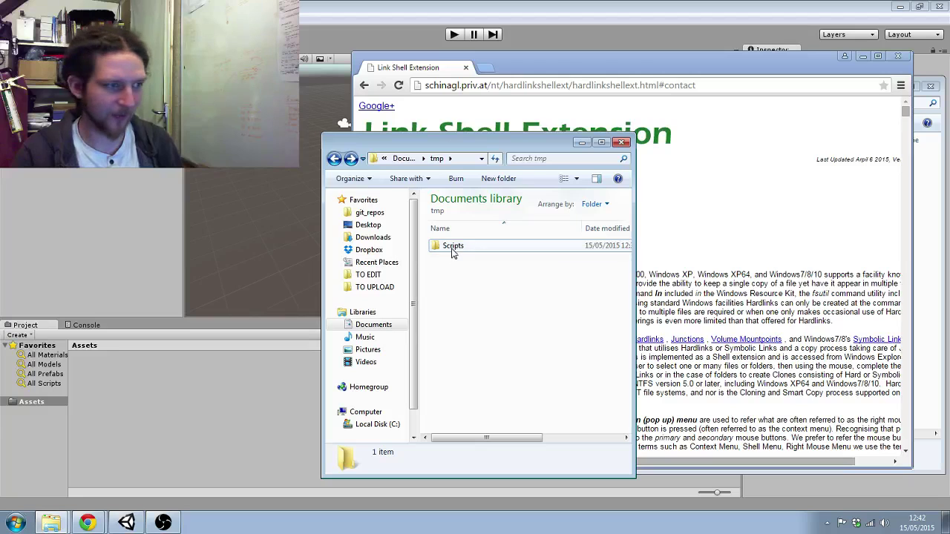
click(452, 250)
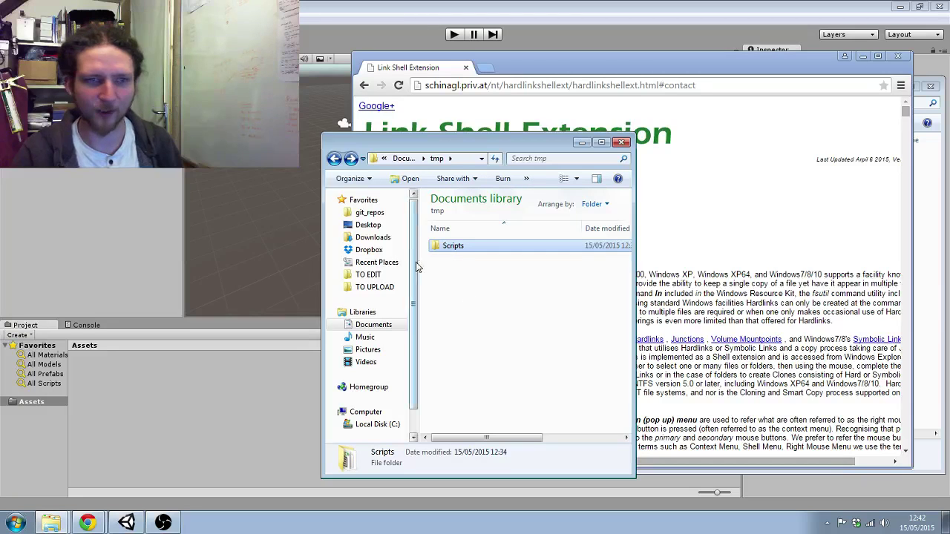
double_click(444, 248)
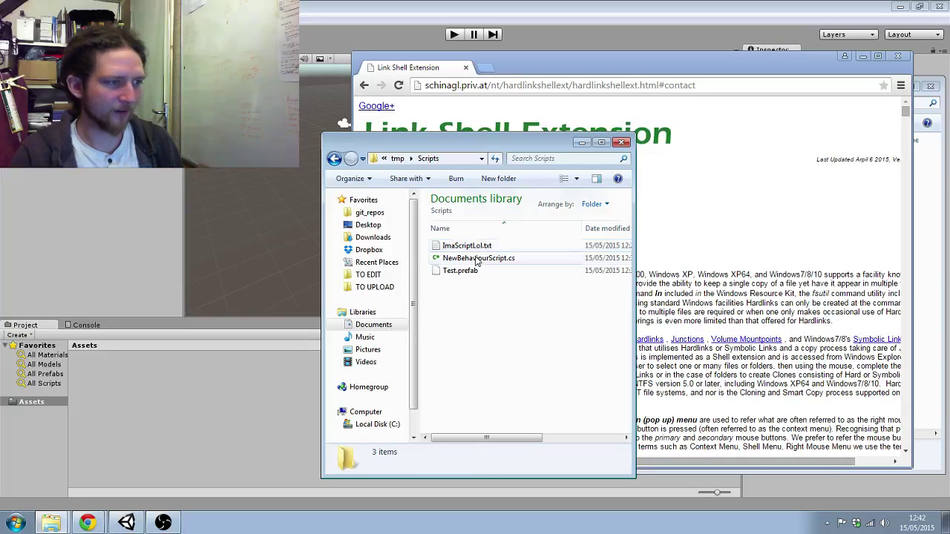
click(479, 246)
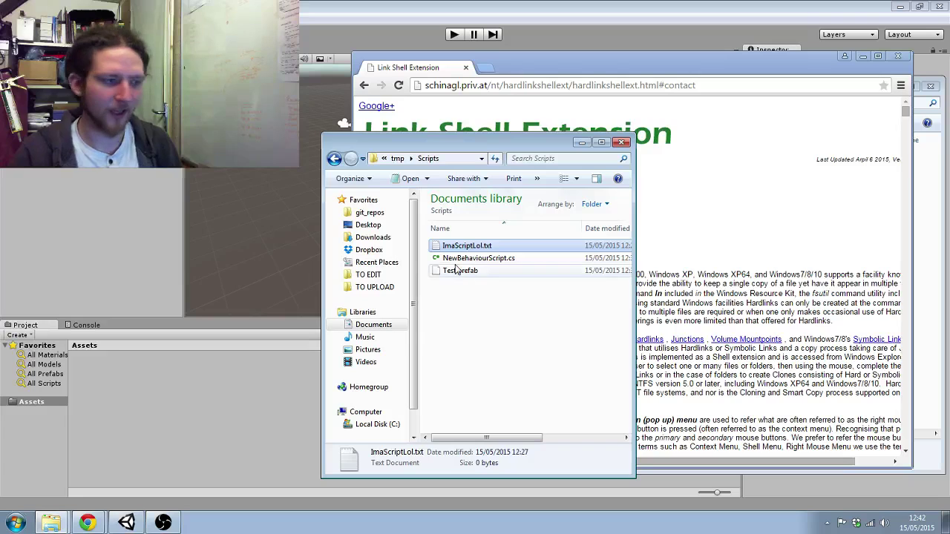
click(462, 260)
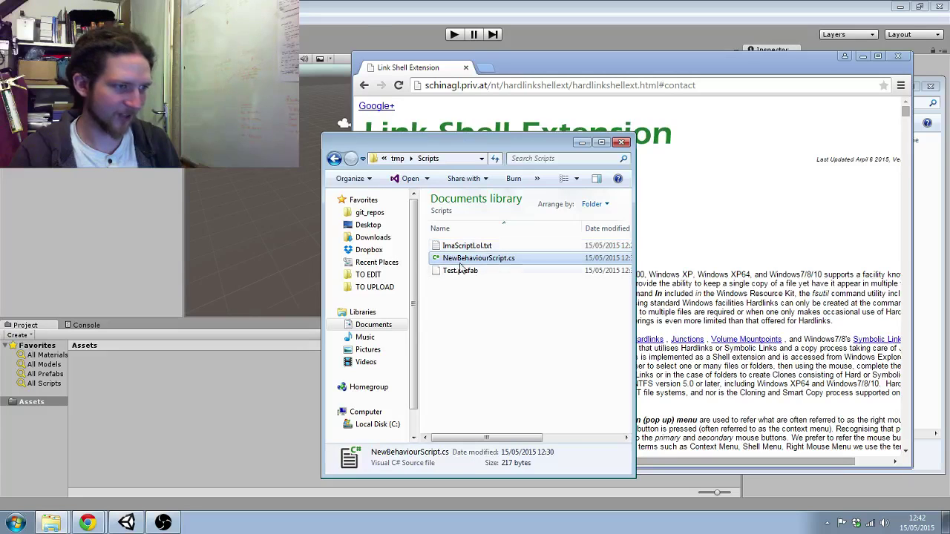
click(462, 272)
click(462, 343)
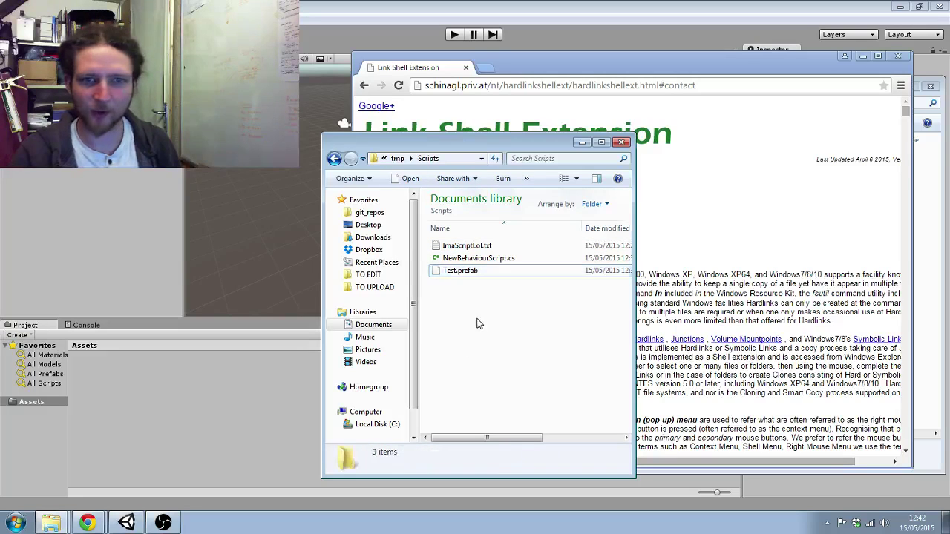
click(335, 159)
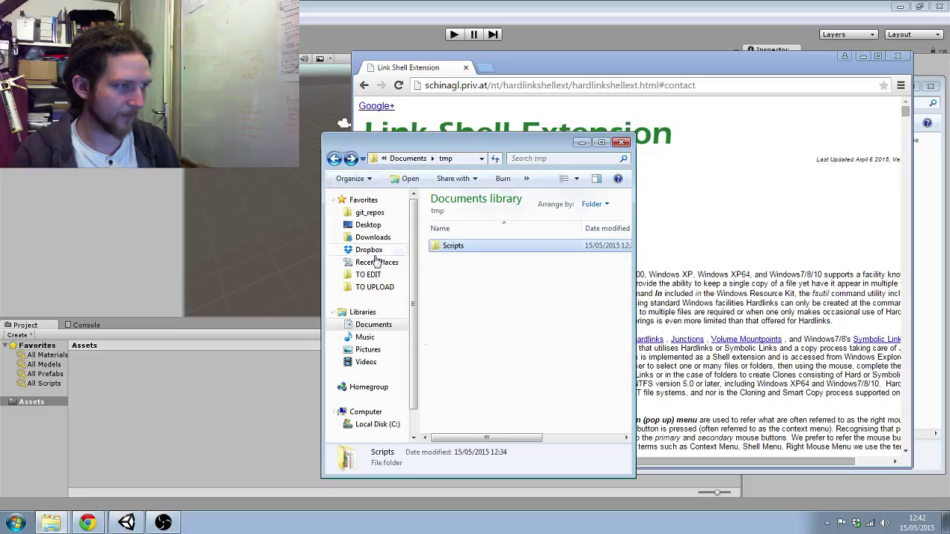
- Switch between the empty Assets window and the tmp window, ending with tmp in front
click(72, 481)
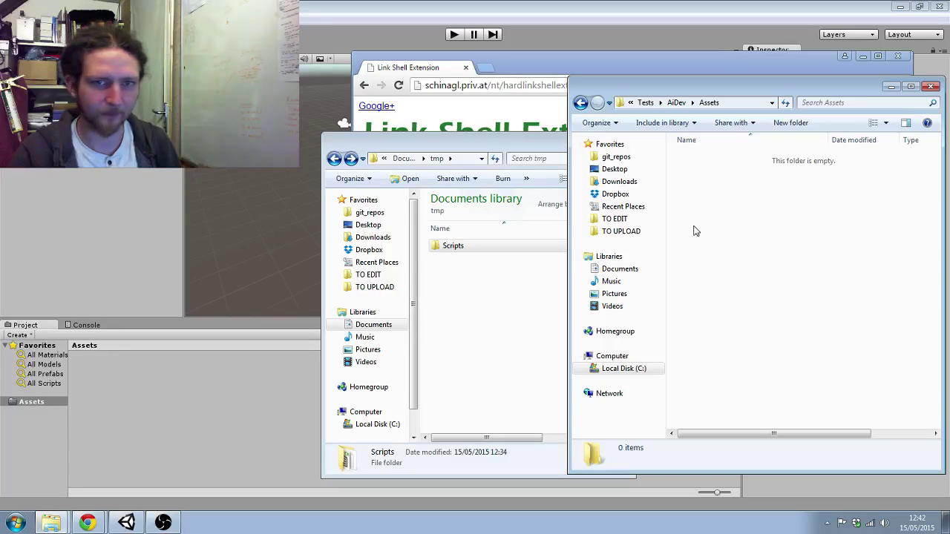
click(472, 247)
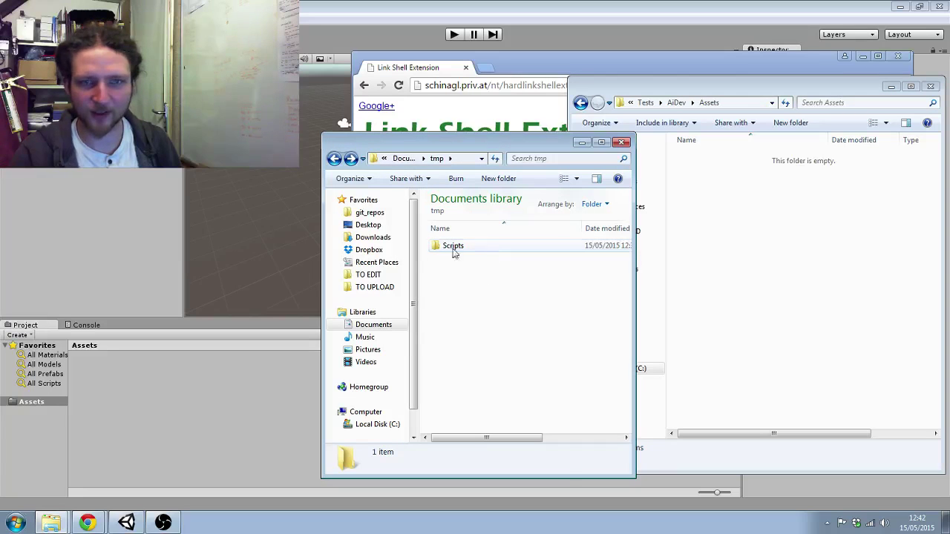
click(783, 206)
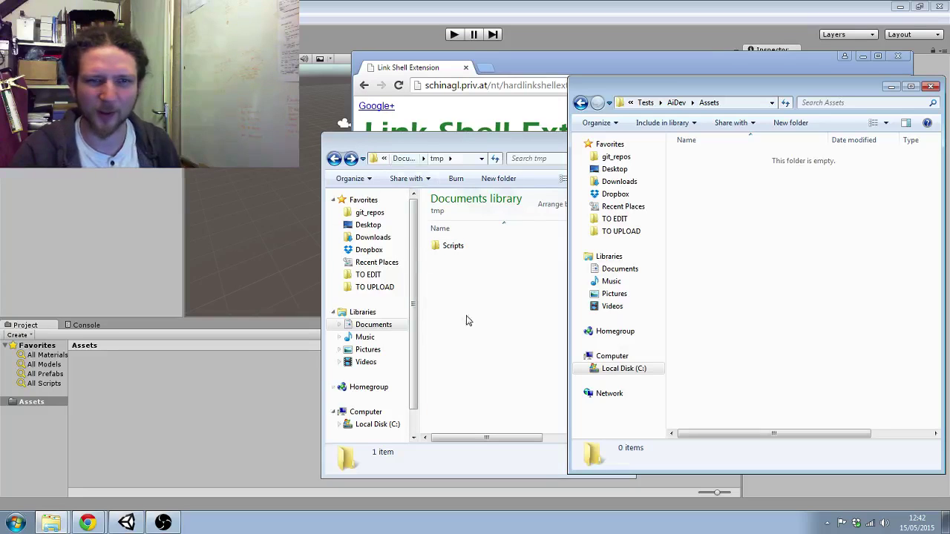
click(483, 278)
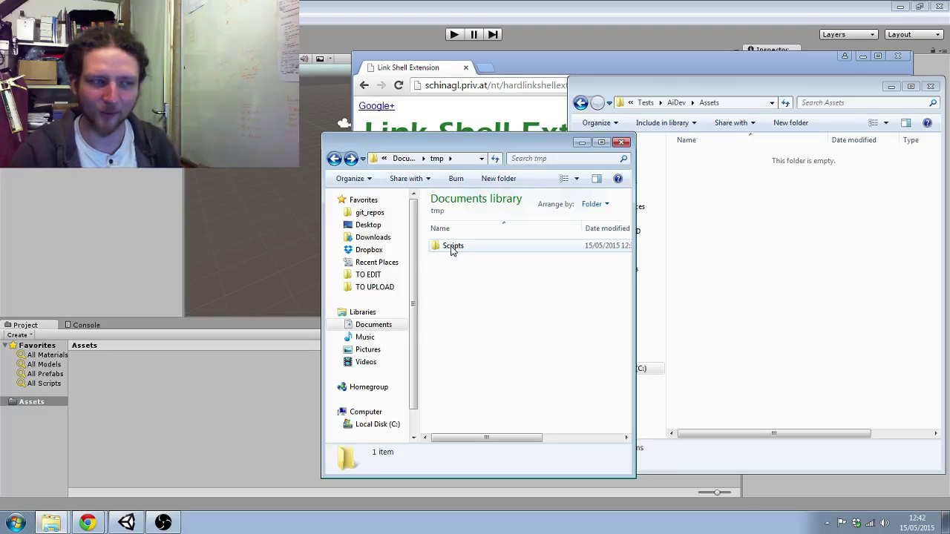
- Cancel the pending link creation and pick the tmp Scripts folder as the link source
right_click(453, 251)
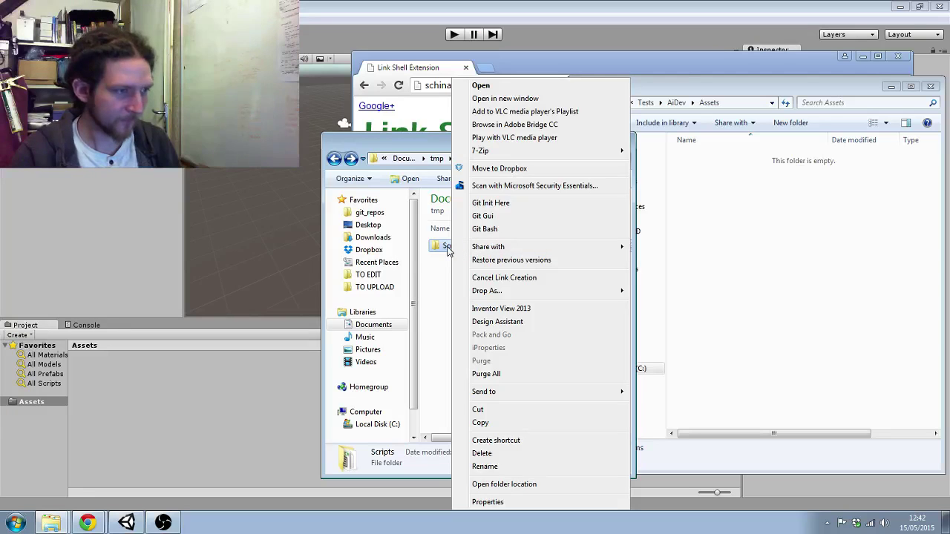
click(503, 280)
right_click(452, 253)
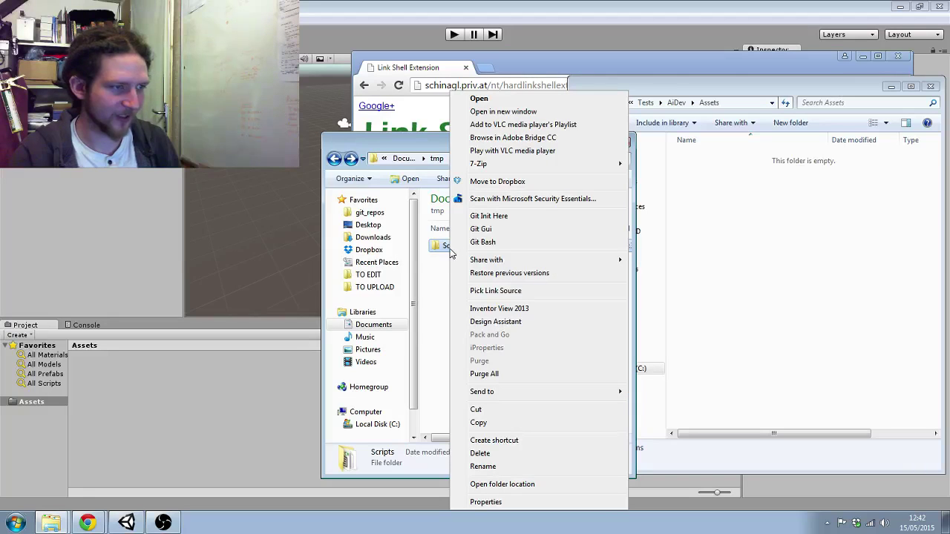
click(510, 291)
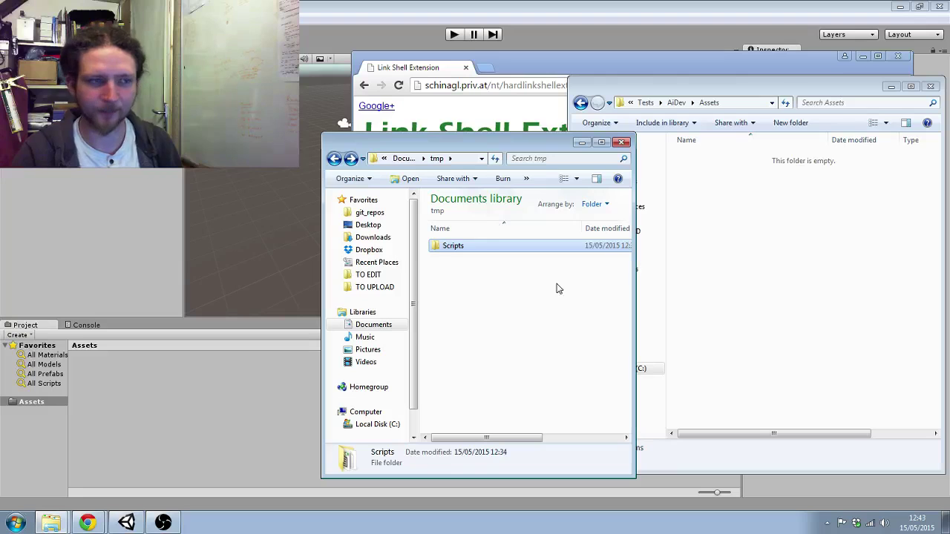
click(727, 221)
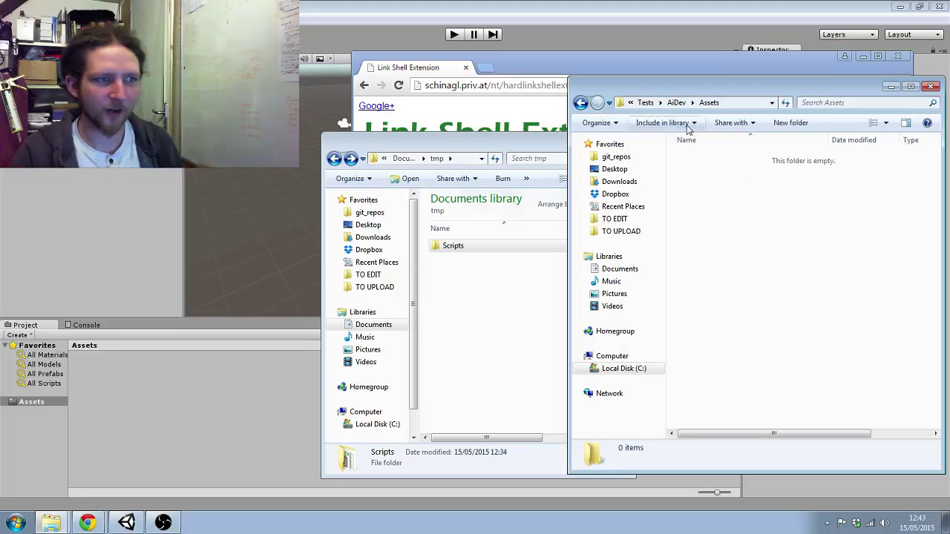
- Place the linked Scripts folder in AiDev Assets, open it to see three files, and switch to Unity
right_click(711, 193)
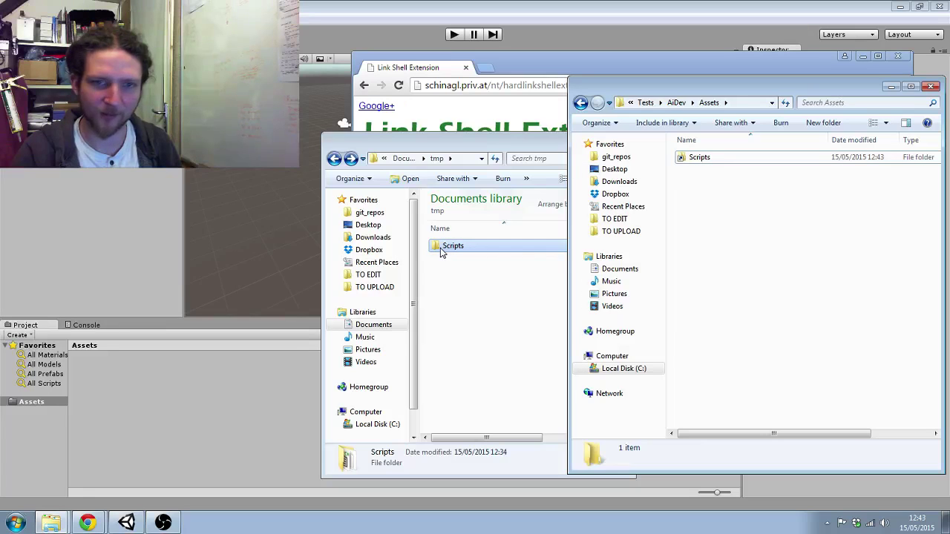
double_click(690, 160)
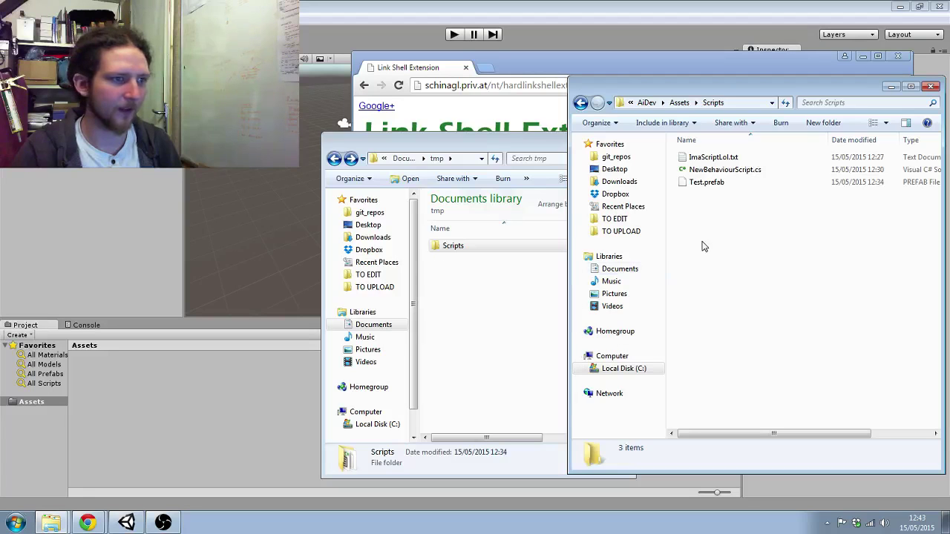
click(404, 17)
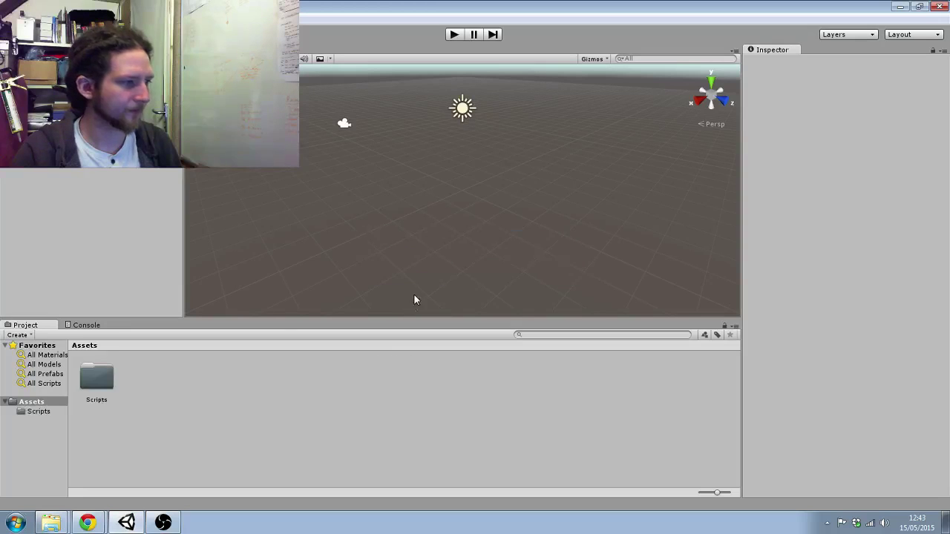
- Open Assets/Scripts in Unity and inspect ImaScriptLol, NewBehaviourScript and the Test prefab
double_click(87, 385)
click(103, 382)
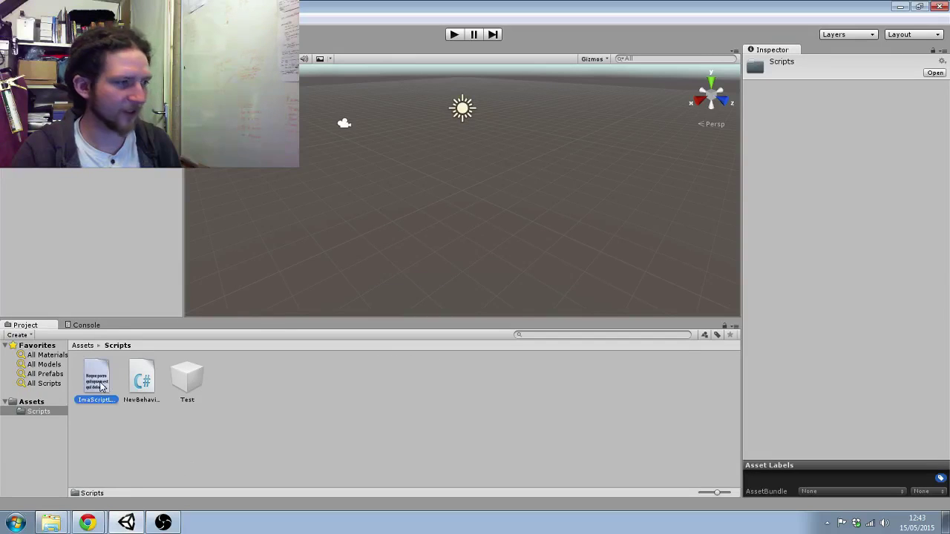
click(141, 380)
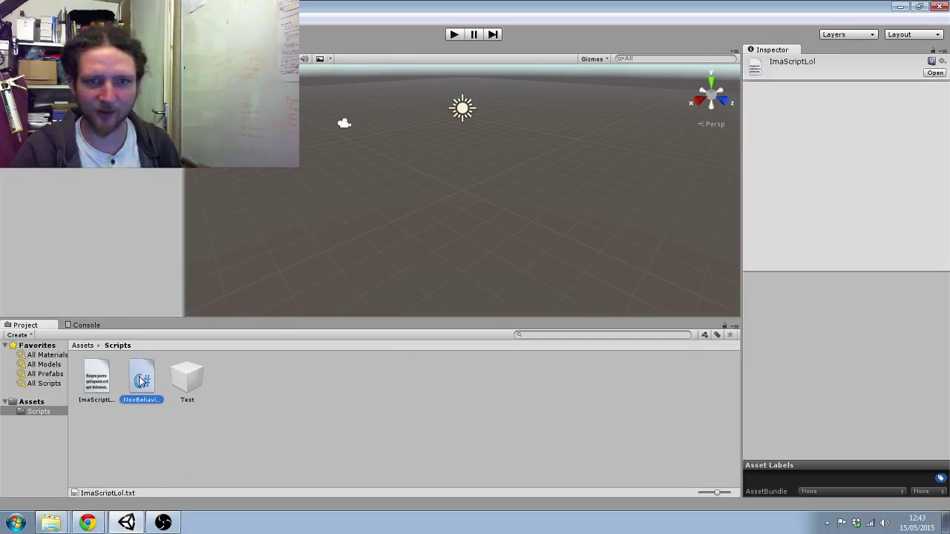
click(179, 382)
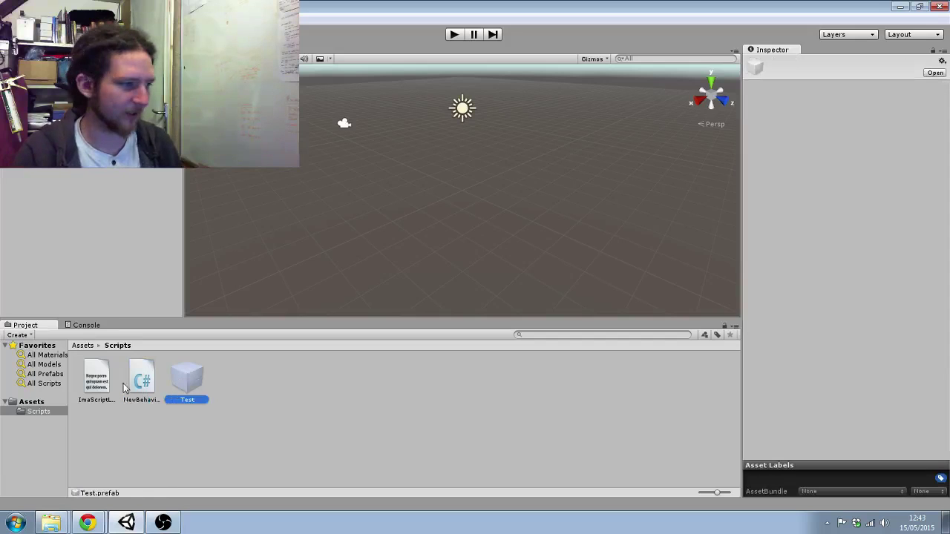
click(369, 420)
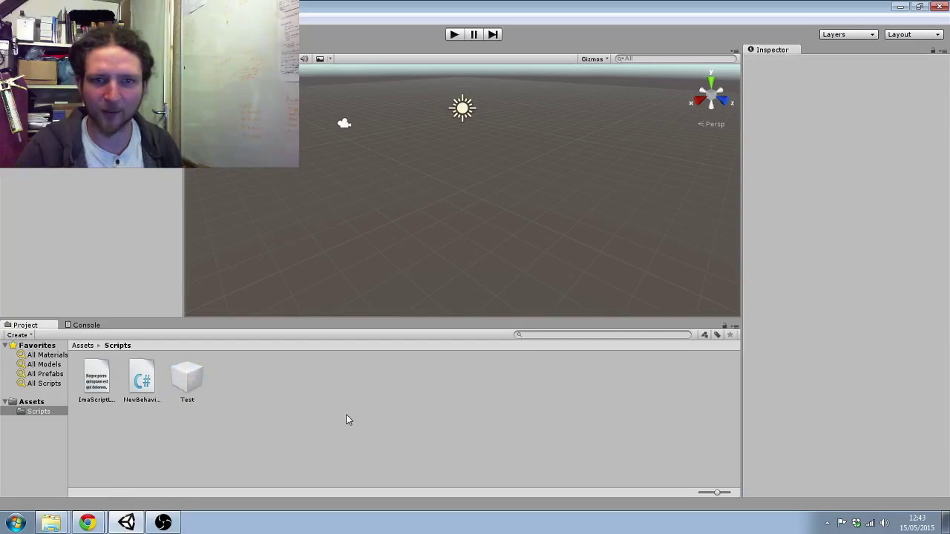
- Create a material named New Material in the Scripts folder and check it in Explorer
right_click(259, 404)
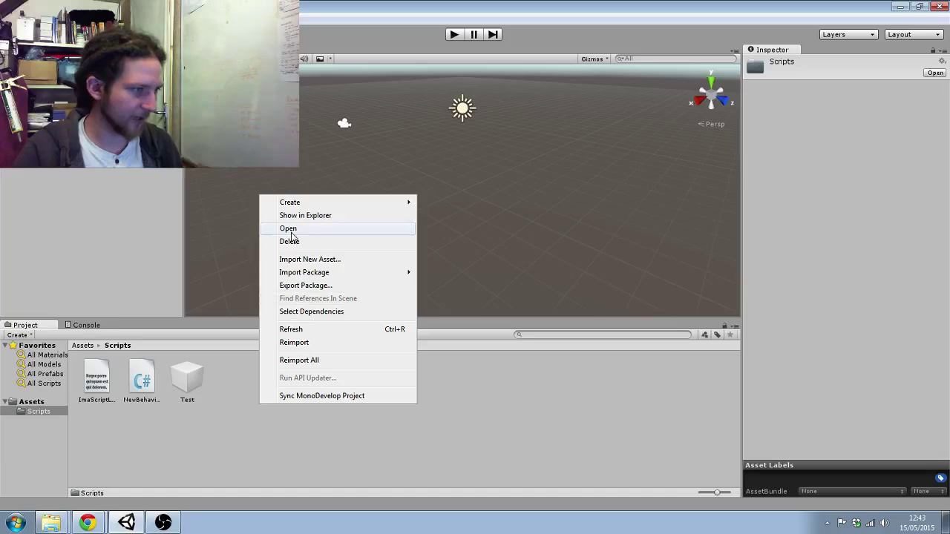
mouse_move(293, 204)
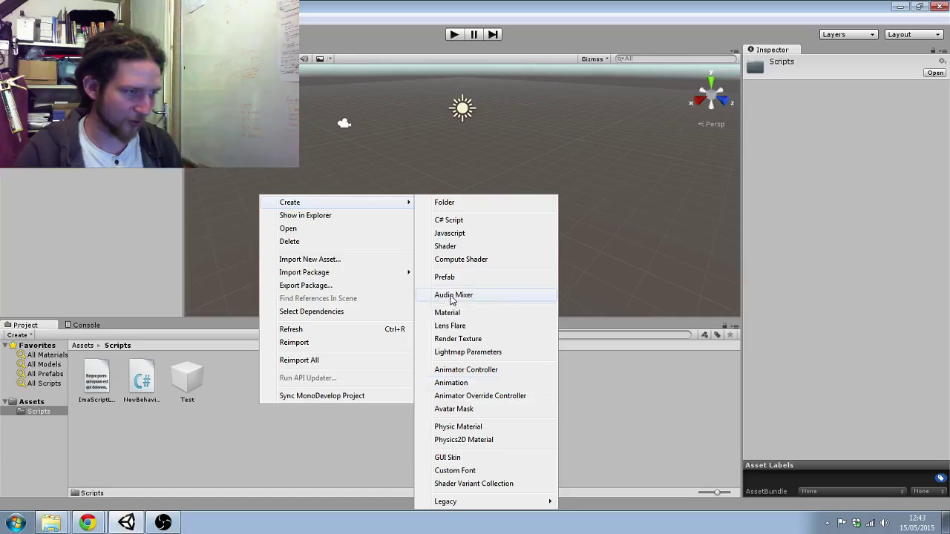
click(460, 316)
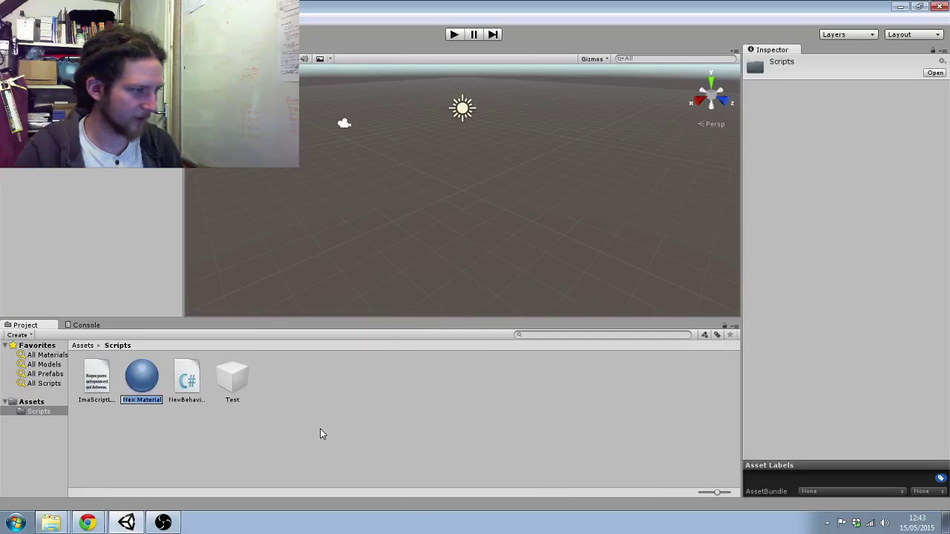
key(Return)
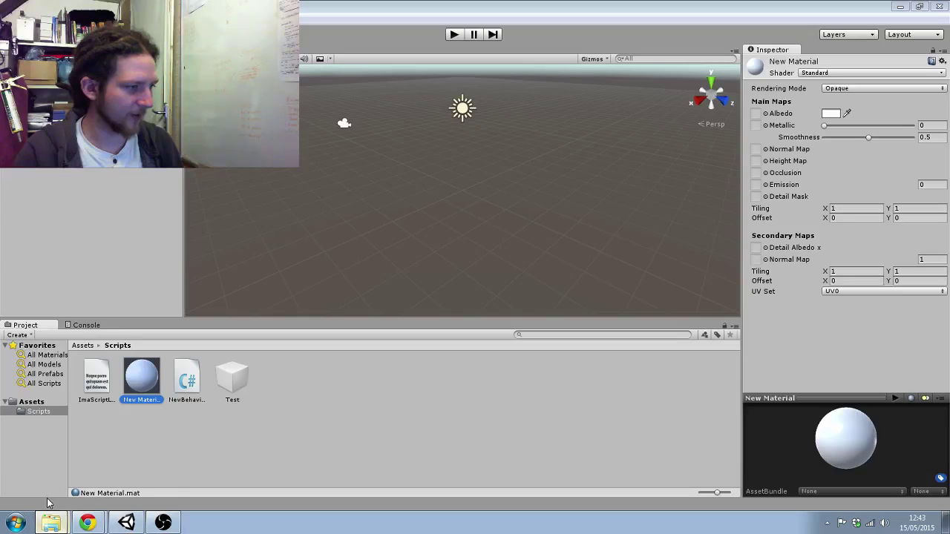
click(51, 523)
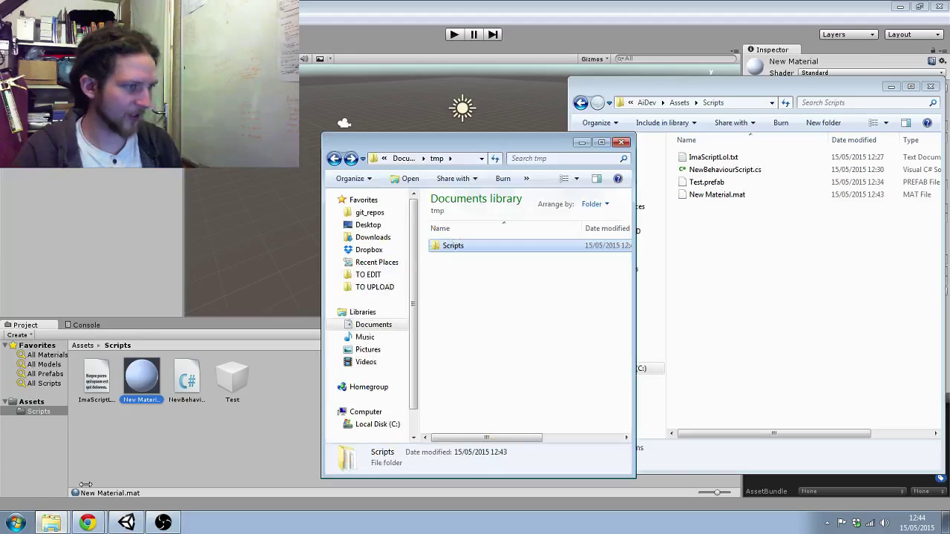
- Open the original tmp Scripts folder and compare it with the linked one, both listing New Material.mat
click(439, 248)
double_click(440, 247)
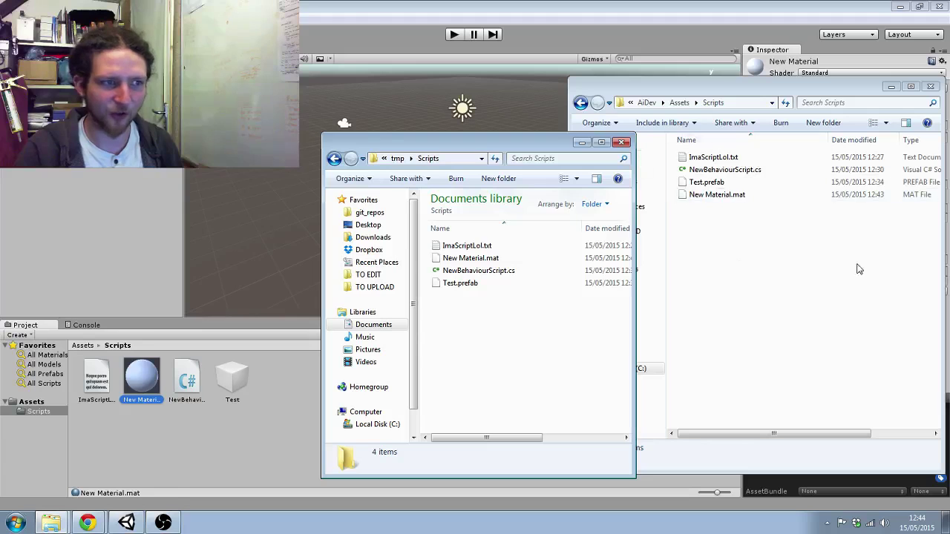
click(760, 194)
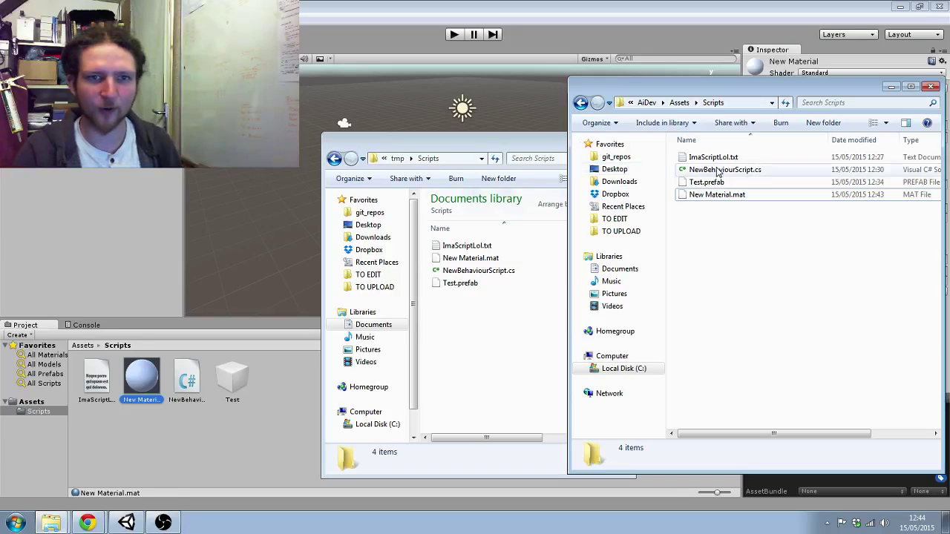
click(486, 333)
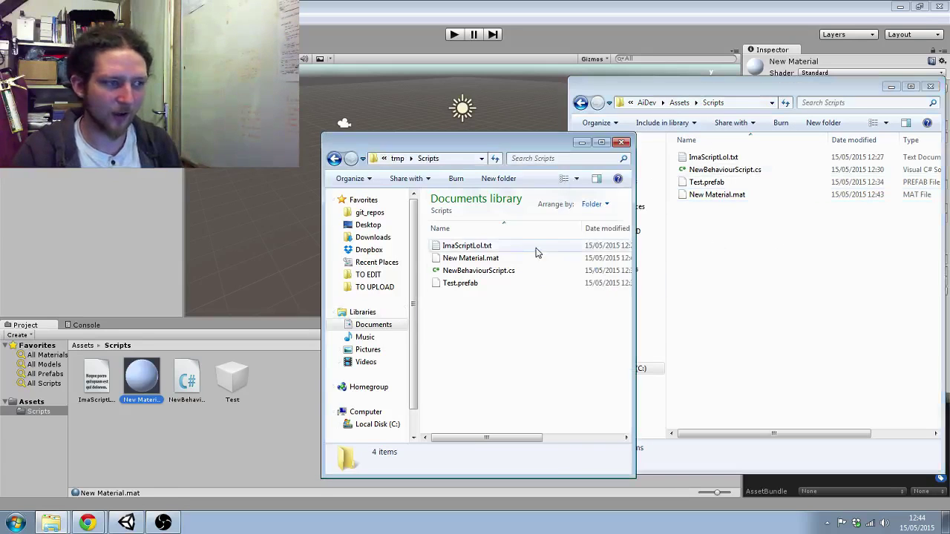
click(783, 288)
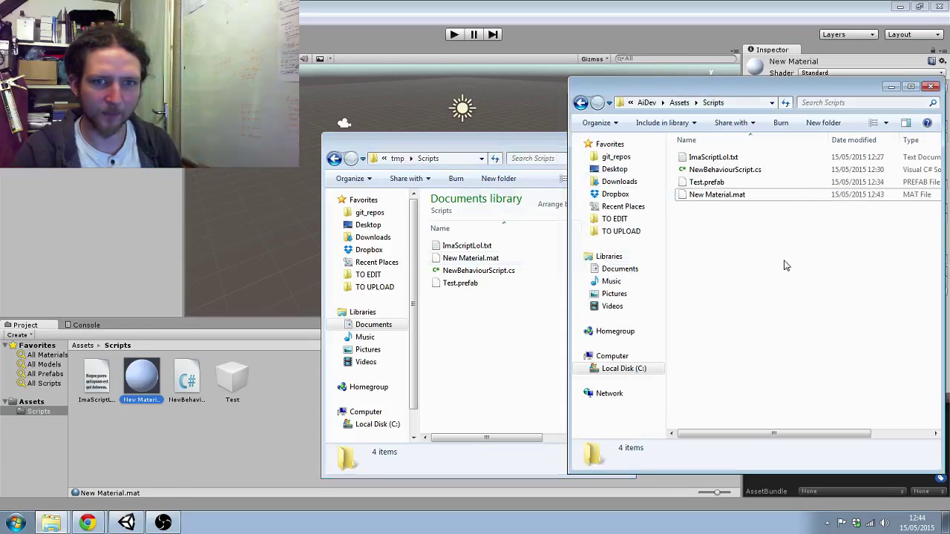
click(491, 331)
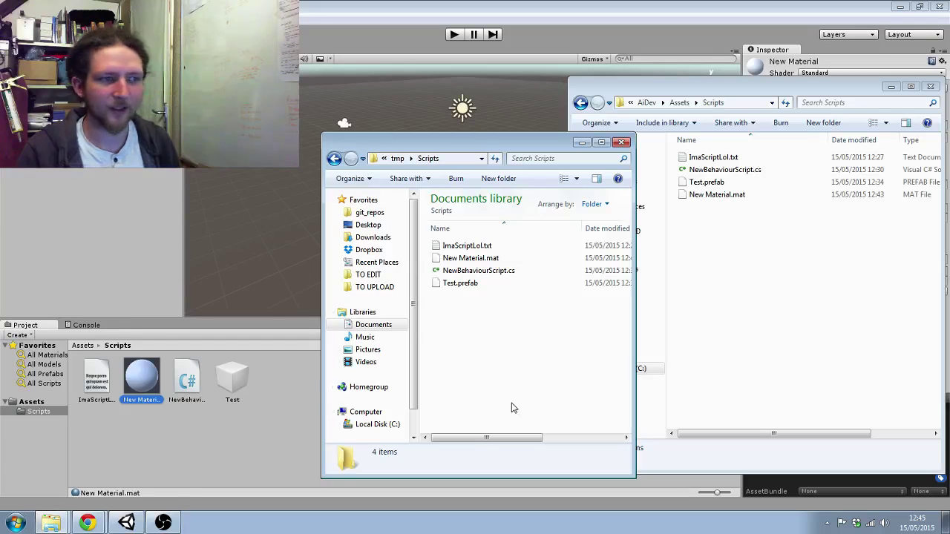
click(768, 339)
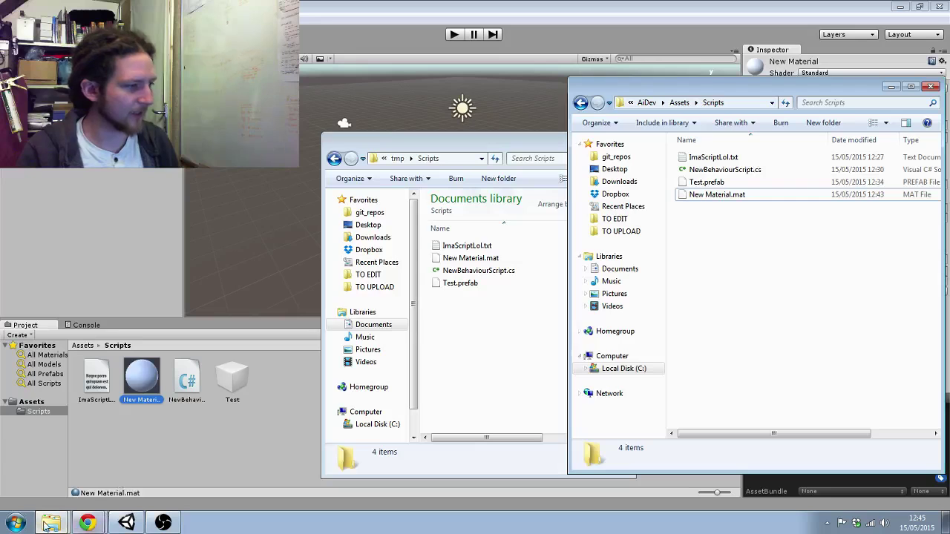
- Bring the Link Shell Extension page forward and highlight its schinagl.priv.at web address
click(87, 522)
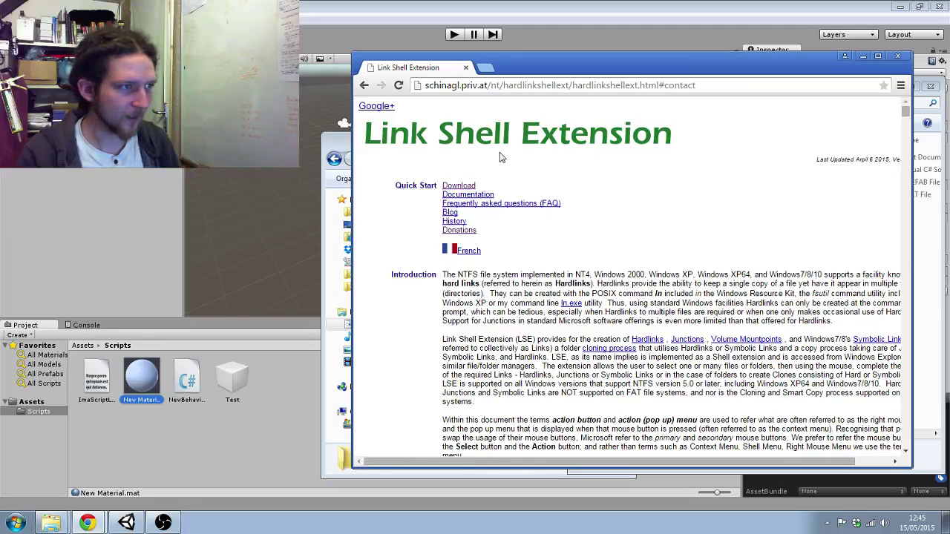
drag(424, 85, 719, 80)
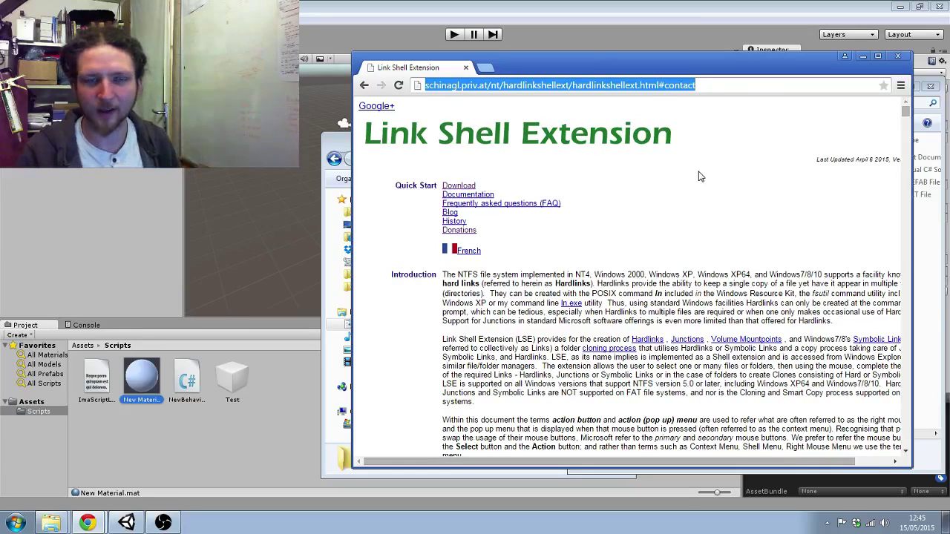